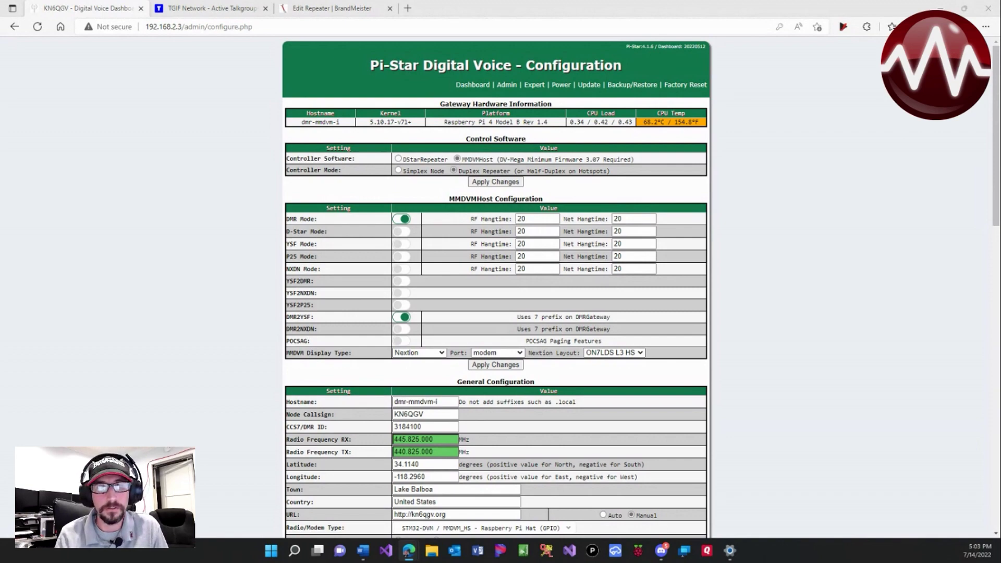
Check the DMR Configuration's BrandMeister master (BM_3104_United_States), then go to the BrandMeister Edit Repeater page.
{"action": "scroll", "coordinate": [447, 310], "scroll_direction": "down", "scroll_amount": 3}
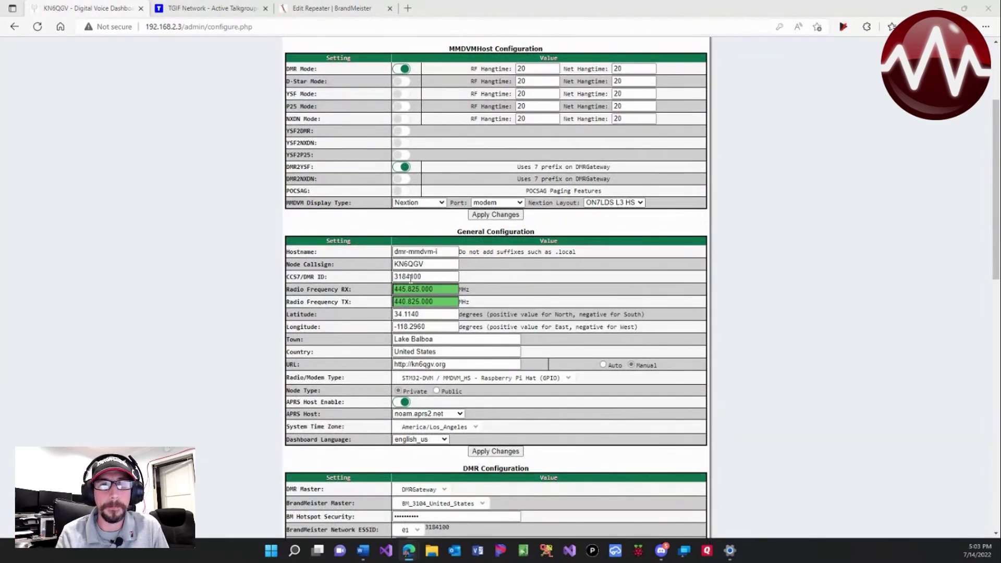
{"action": "scroll", "coordinate": [411, 278], "scroll_direction": "down", "scroll_amount": 4}
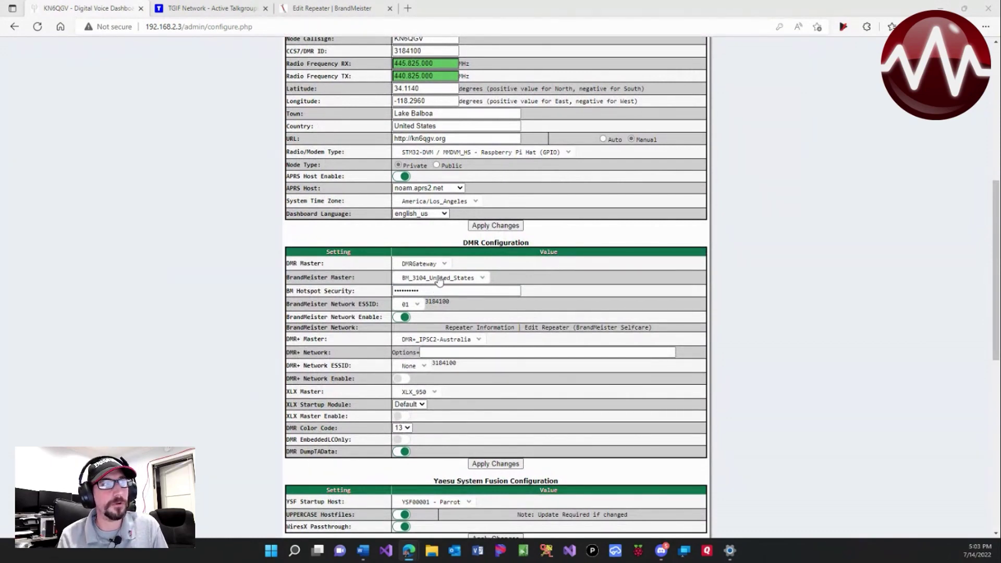
{"action": "mouse_move", "coordinate": [316, 282]}
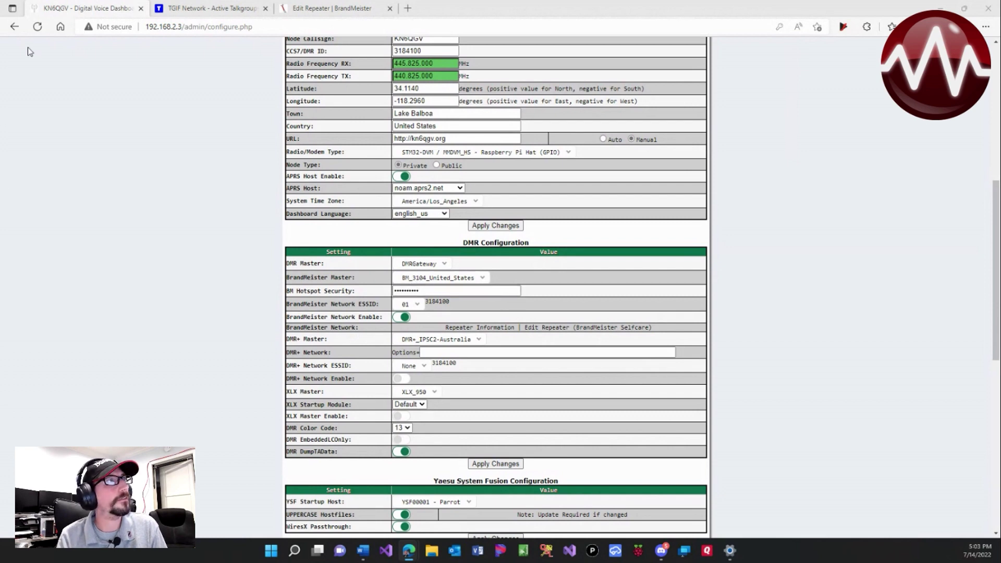
{"action": "left_click", "coordinate": [331, 9]}
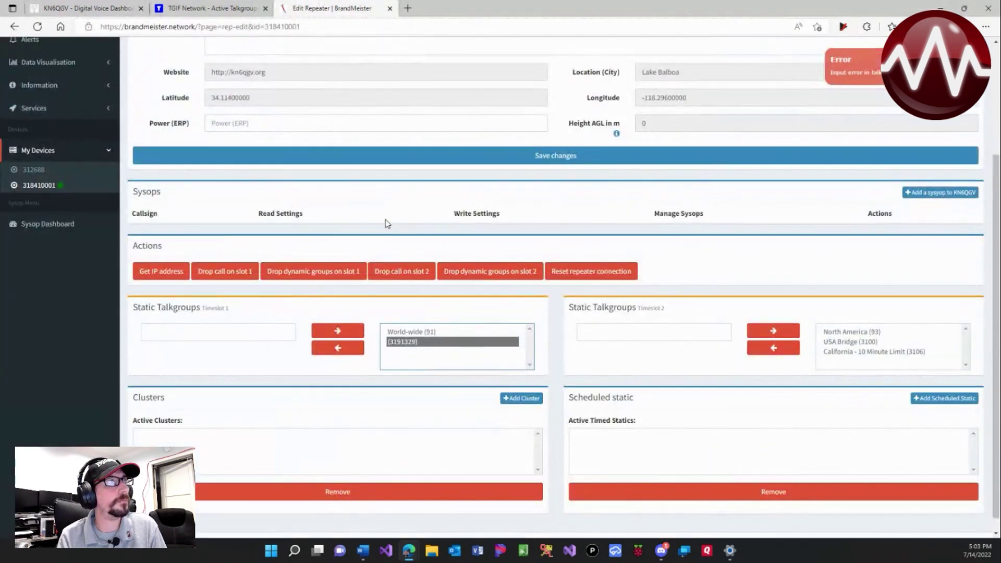
Log in to BrandMeister SelfCare under Services to view the Hotspot Security password, then return to Pi-Star.
{"action": "scroll", "coordinate": [385, 221], "scroll_direction": "up", "scroll_amount": 3}
{"action": "left_click", "coordinate": [32, 259]}
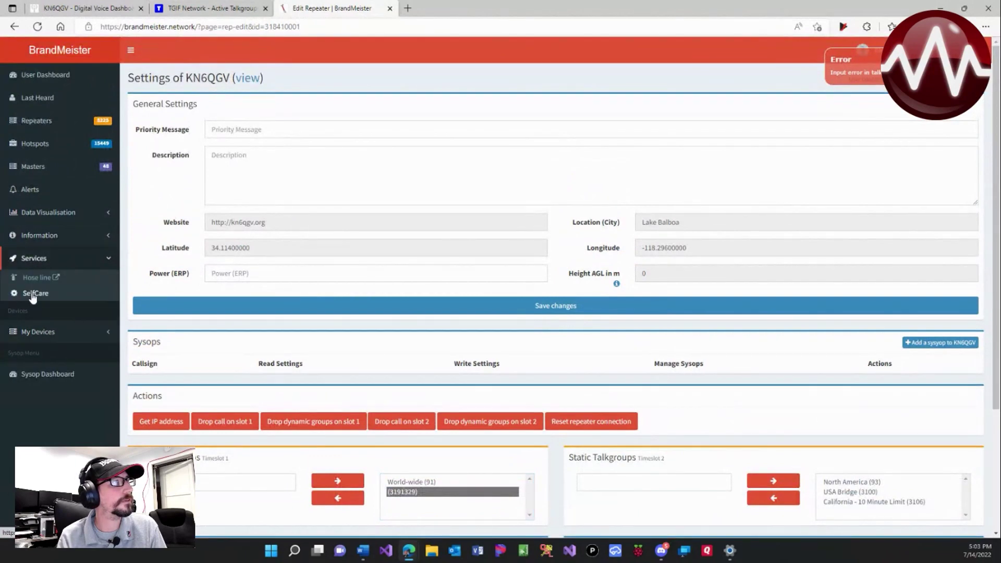
{"action": "left_click", "coordinate": [34, 294]}
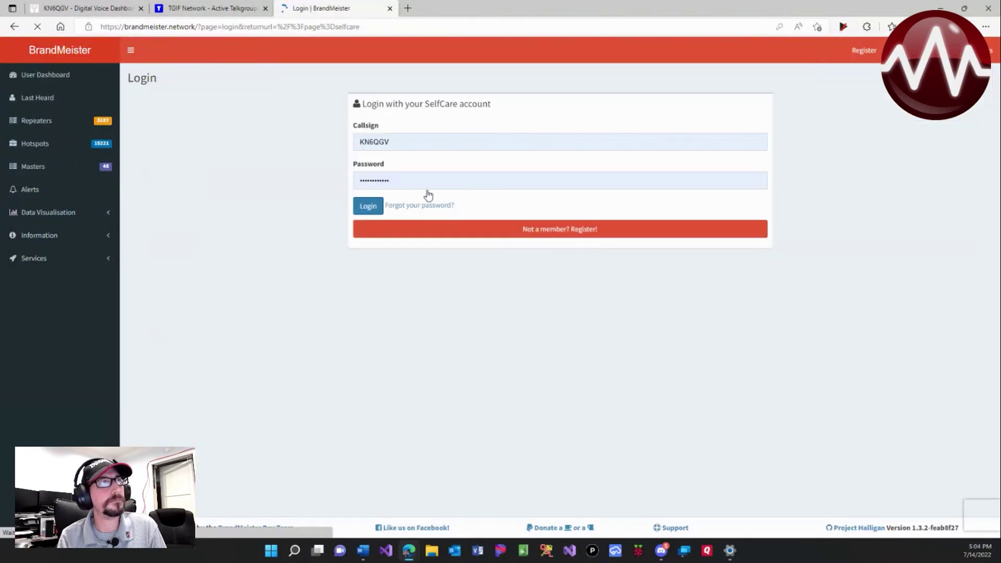
{"action": "left_click", "coordinate": [369, 206]}
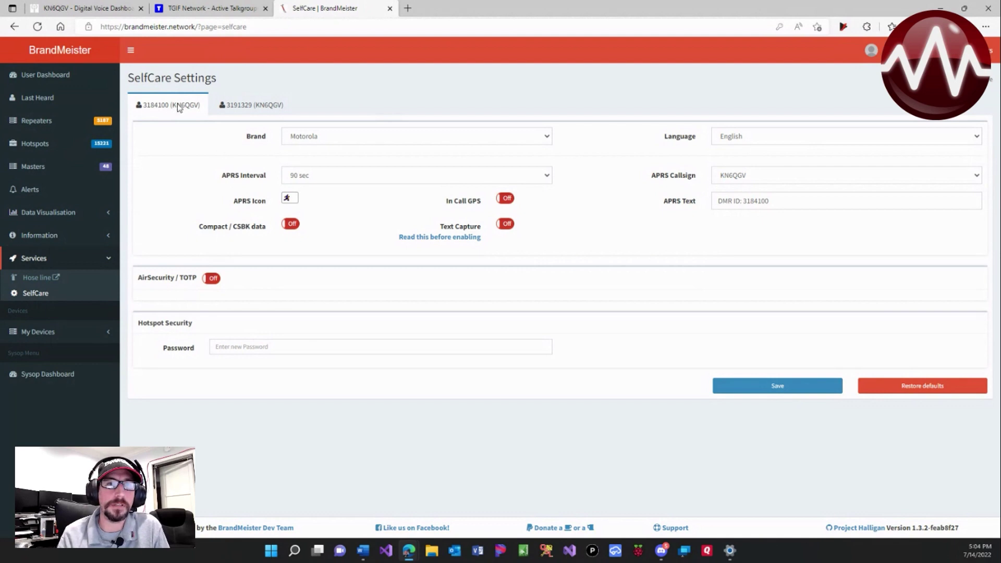
{"action": "left_click", "coordinate": [110, 6]}
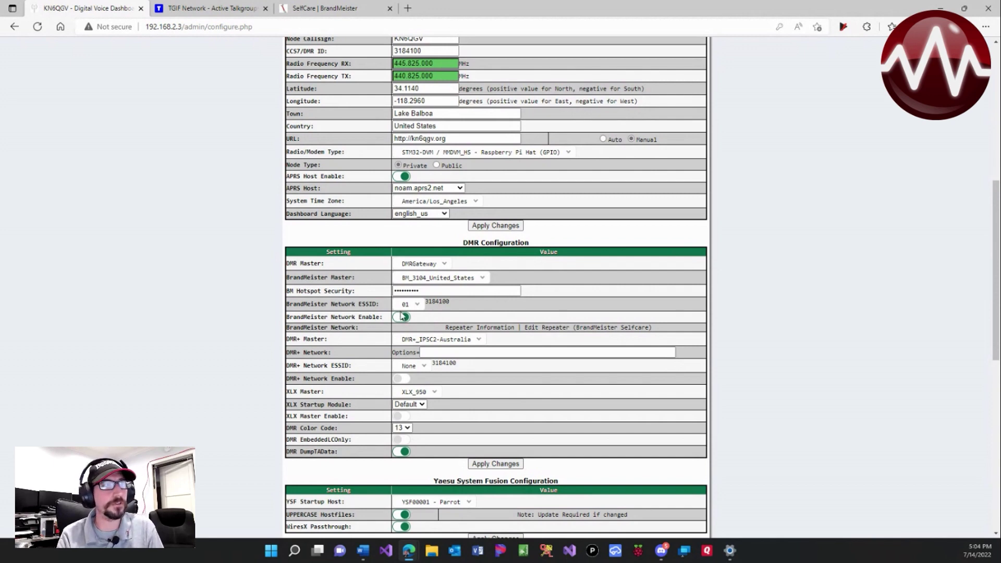
Open the full DMR Gateway config file from Pi-Star's Expert editors.
{"action": "scroll", "coordinate": [566, 318], "scroll_direction": "up", "scroll_amount": 7}
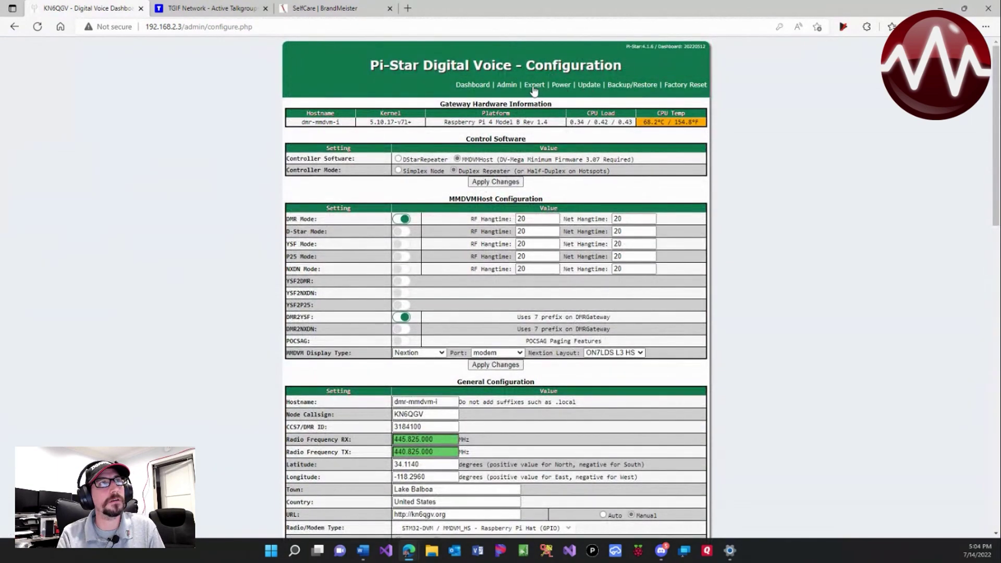
{"action": "left_click", "coordinate": [533, 85]}
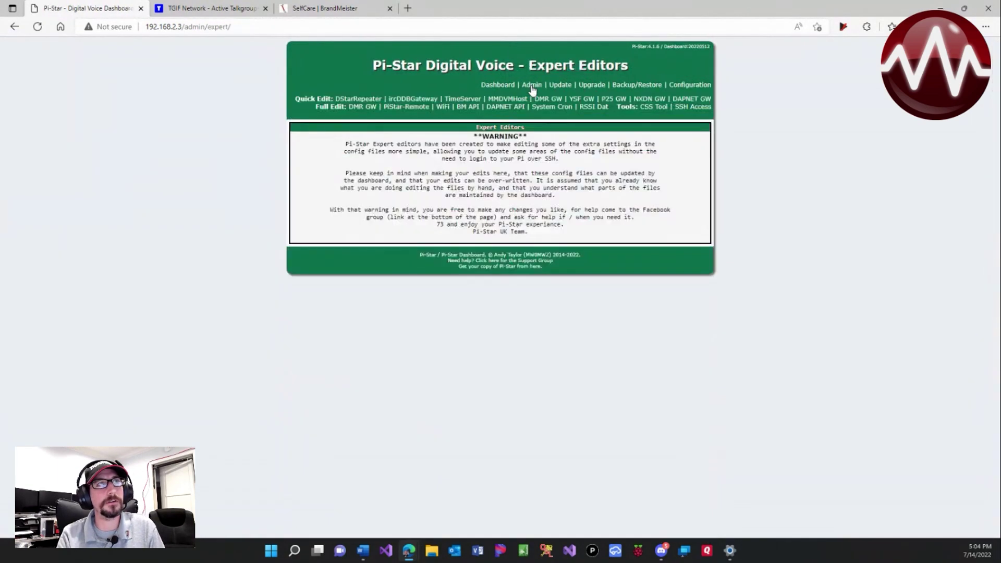
{"action": "left_click", "coordinate": [358, 107]}
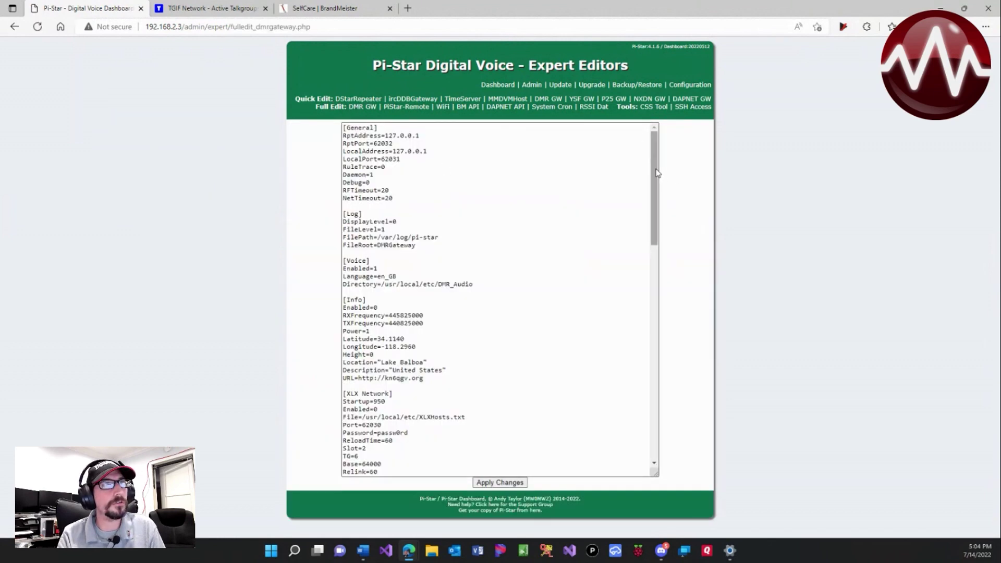
{"action": "left_click_drag", "start_coordinate": [655, 174], "coordinate": [682, 445]}
{"action": "scroll", "coordinate": [605, 367], "scroll_direction": "up", "scroll_amount": 1}
{"action": "scroll", "coordinate": [605, 368], "scroll_direction": "up", "scroll_amount": 4}
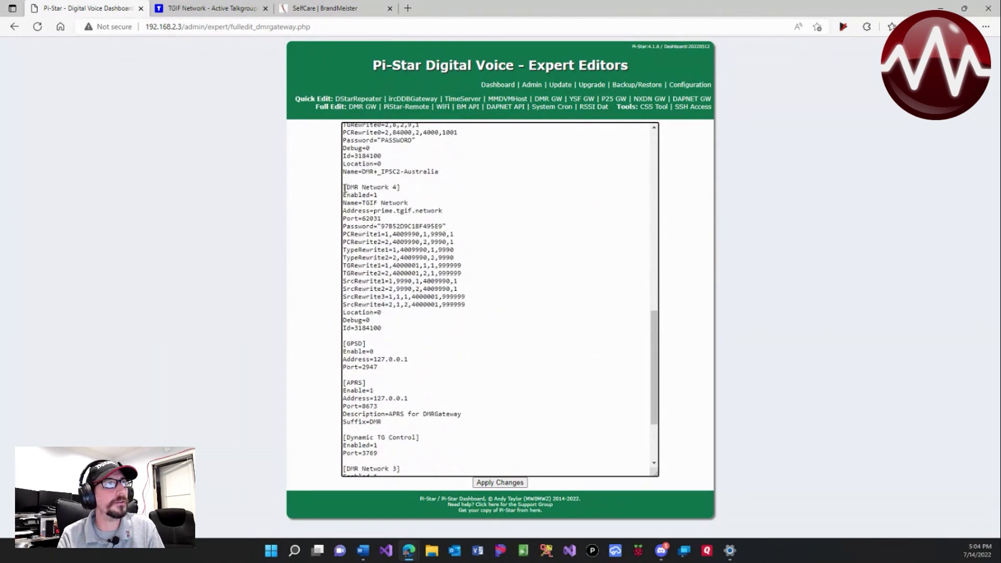
Review DMR Network 4's TGIF address prime.tgif.network and its hotspot password.
{"action": "left_click_drag", "start_coordinate": [343, 187], "coordinate": [466, 332]}
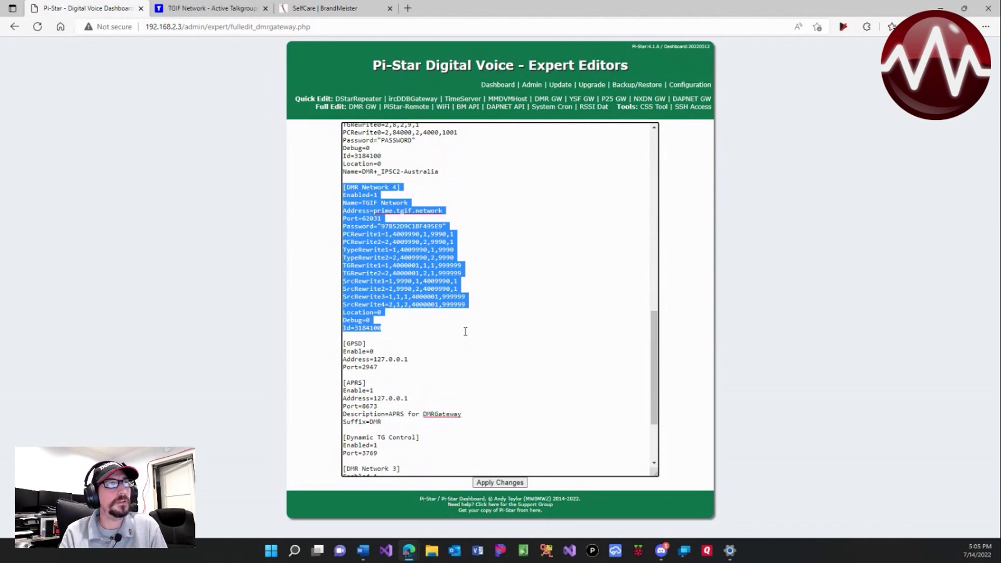
{"action": "left_click", "coordinate": [465, 321]}
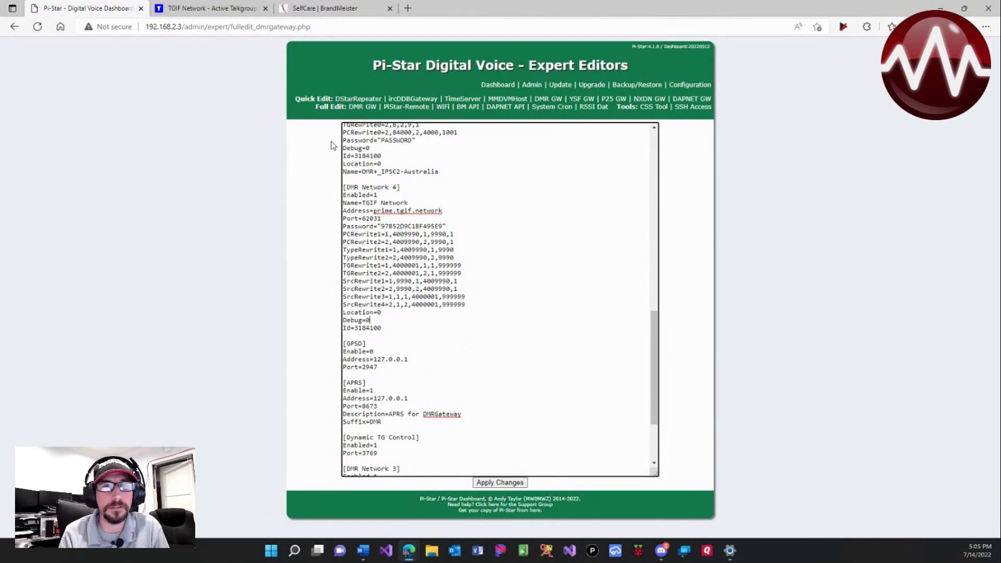
{"action": "left_click_drag", "start_coordinate": [375, 212], "coordinate": [403, 214]}
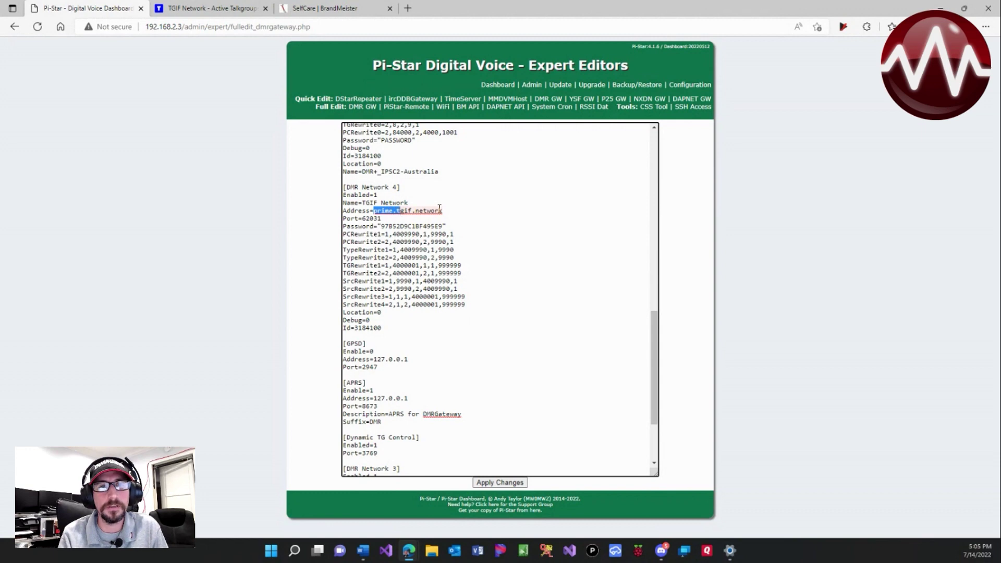
{"action": "left_click", "coordinate": [444, 210]}
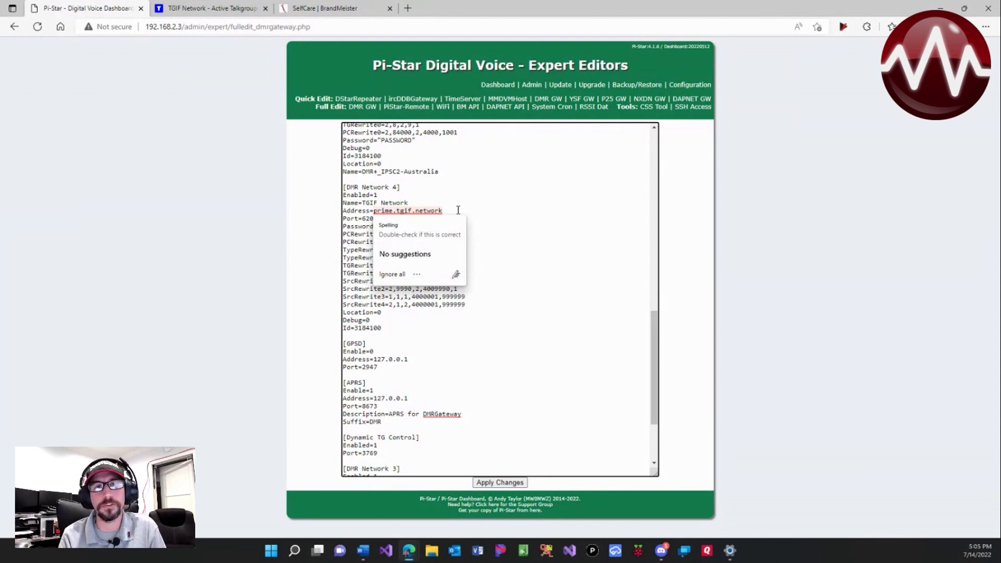
{"action": "left_click", "coordinate": [517, 226]}
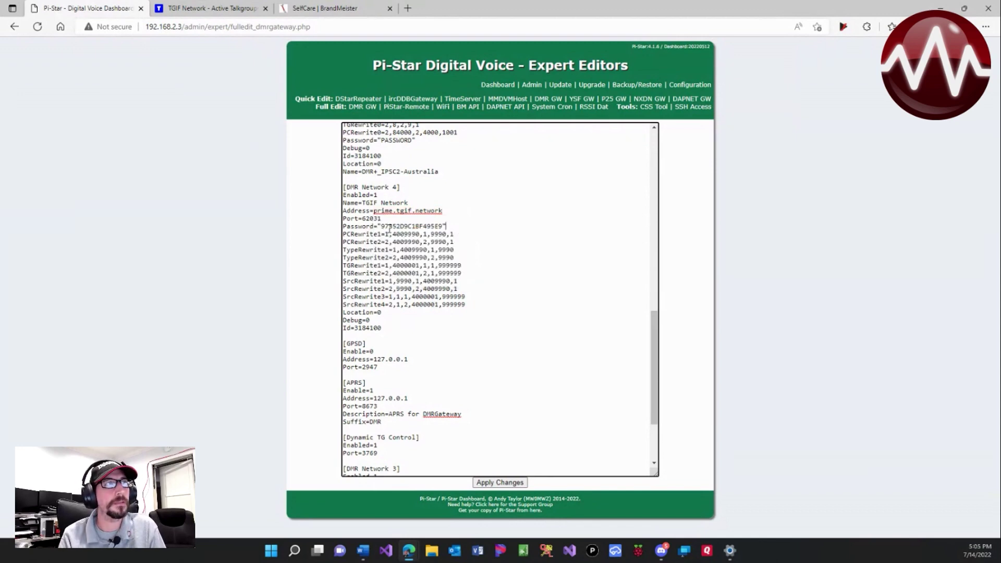
{"action": "left_click_drag", "start_coordinate": [380, 226], "coordinate": [441, 225]}
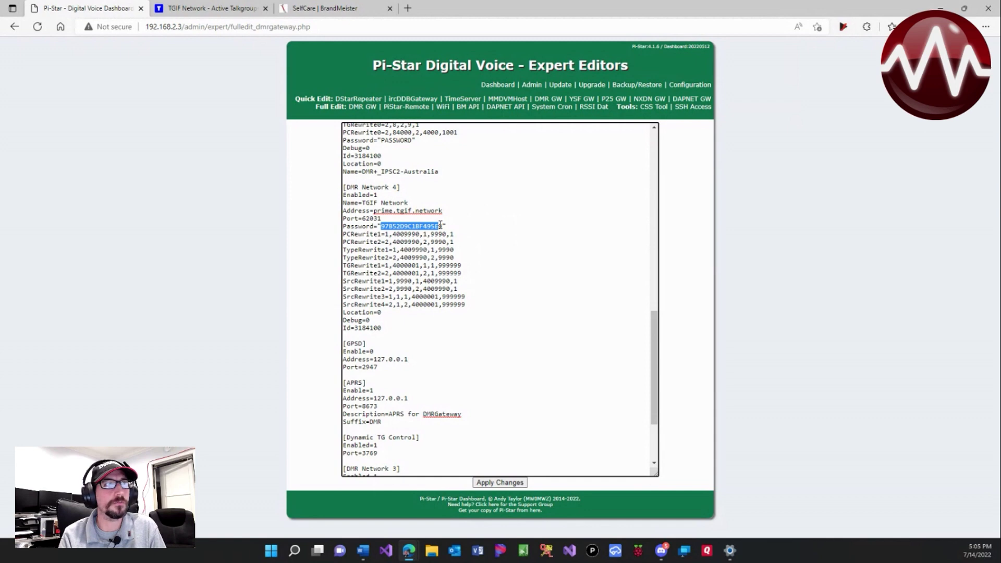
{"action": "left_click", "coordinate": [226, 6]}
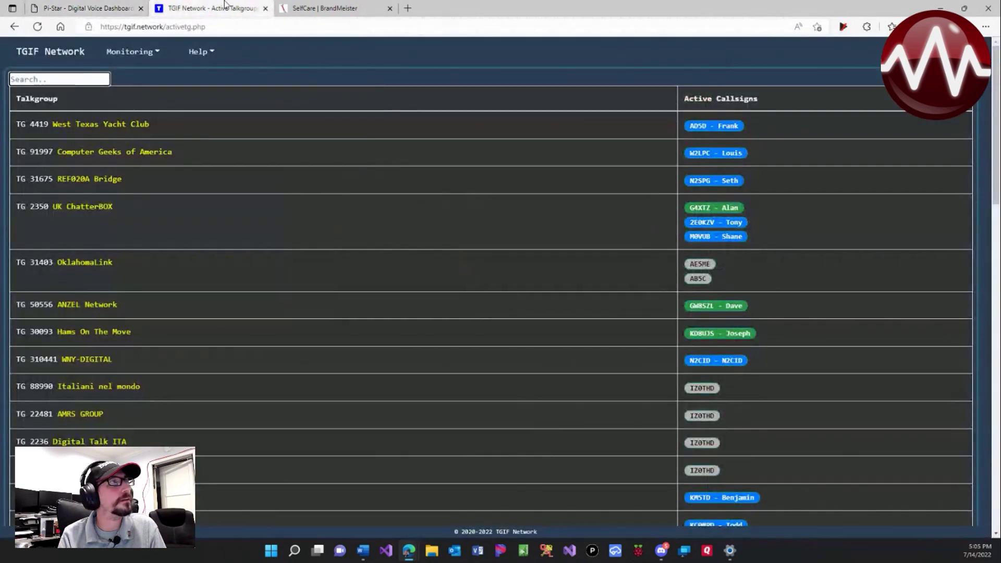
Regenerate TGIF hotspot security keys for the first and third DMR IDs under User Security.
{"action": "left_click", "coordinate": [918, 51]}
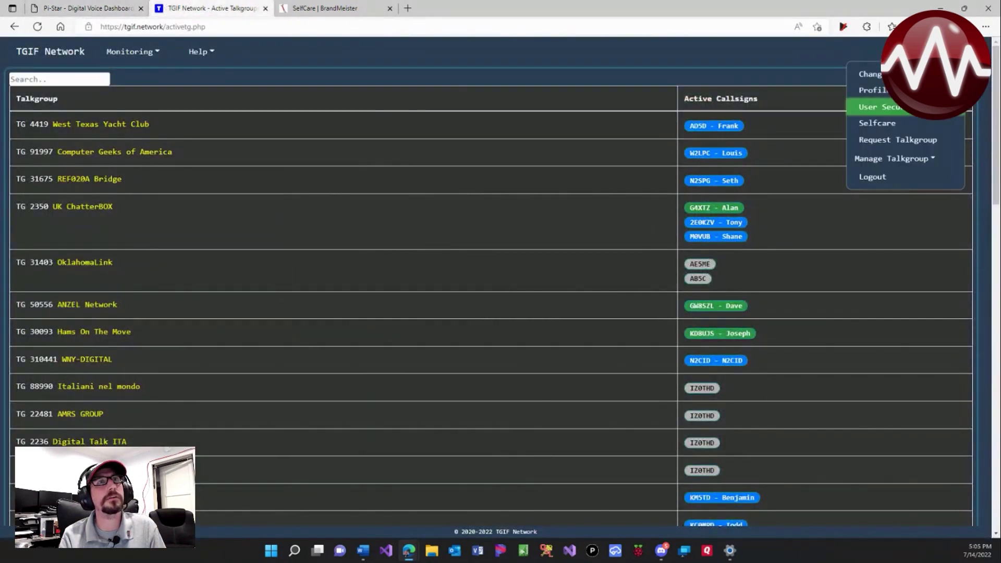
{"action": "left_click", "coordinate": [879, 107]}
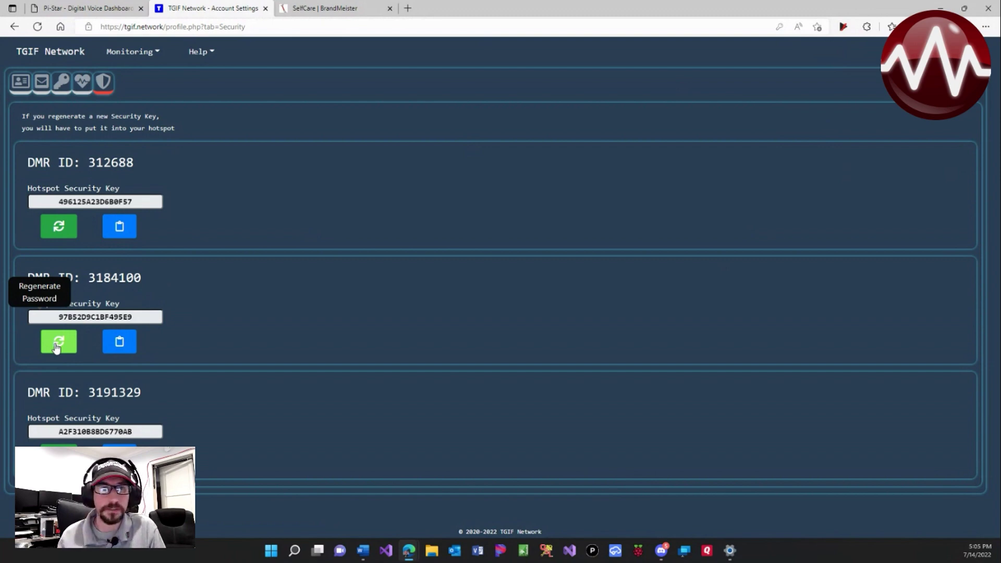
{"action": "left_click", "coordinate": [57, 231]}
{"action": "left_click", "coordinate": [58, 454]}
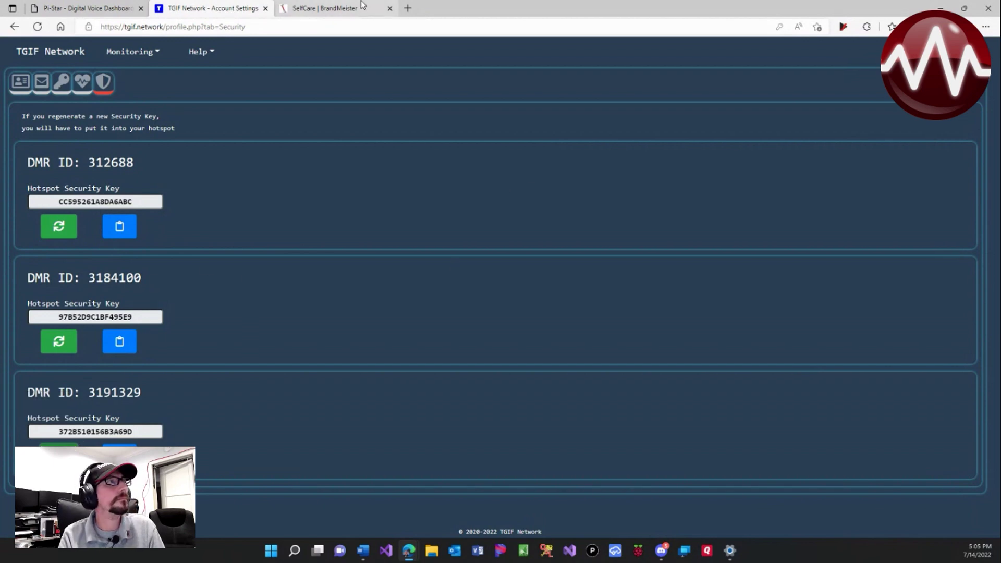
{"action": "left_click", "coordinate": [93, 4]}
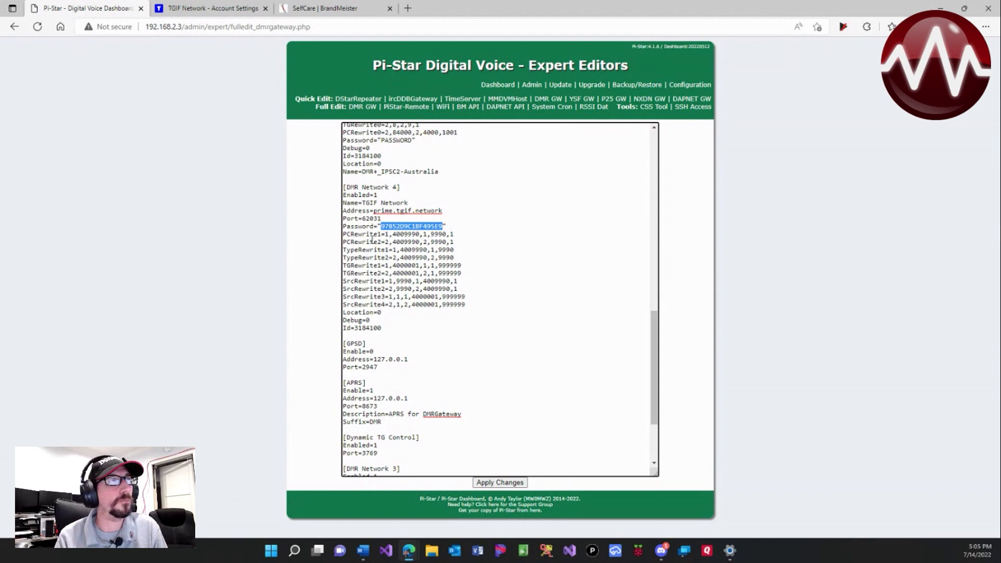
{"action": "left_click", "coordinate": [460, 233]}
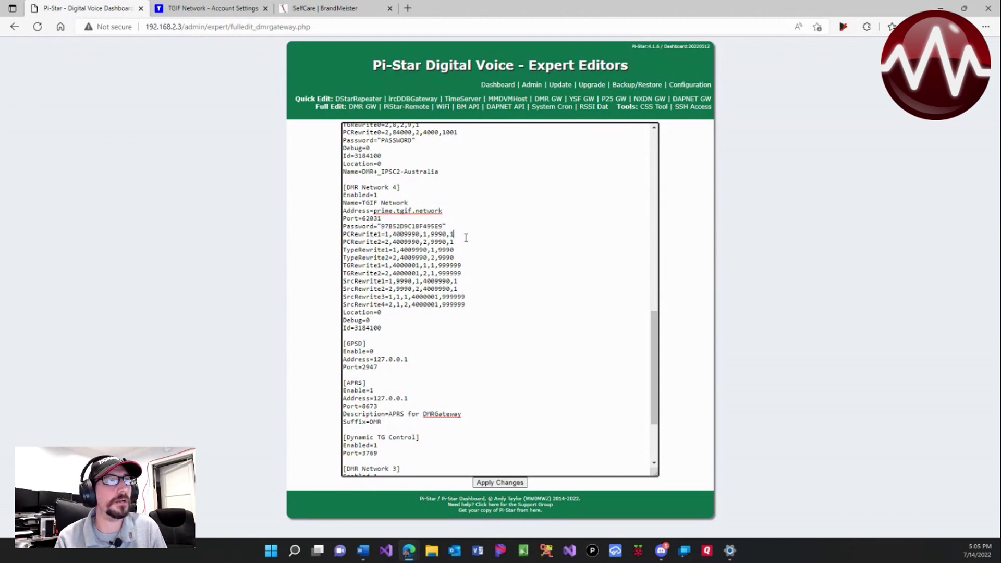
{"action": "left_click_drag", "start_coordinate": [462, 242], "coordinate": [386, 234]}
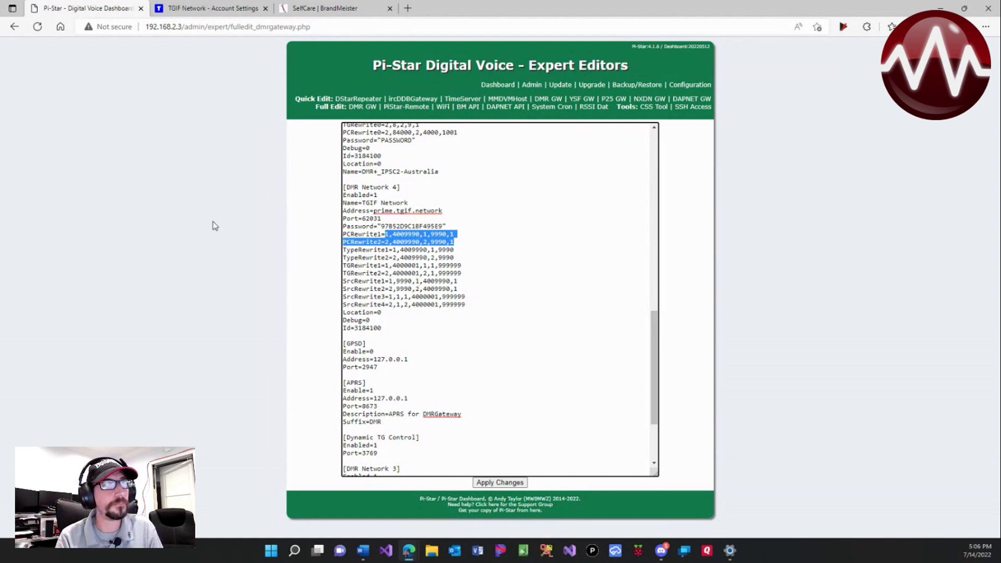
{"action": "scroll", "coordinate": [441, 255], "scroll_direction": "down", "scroll_amount": 2}
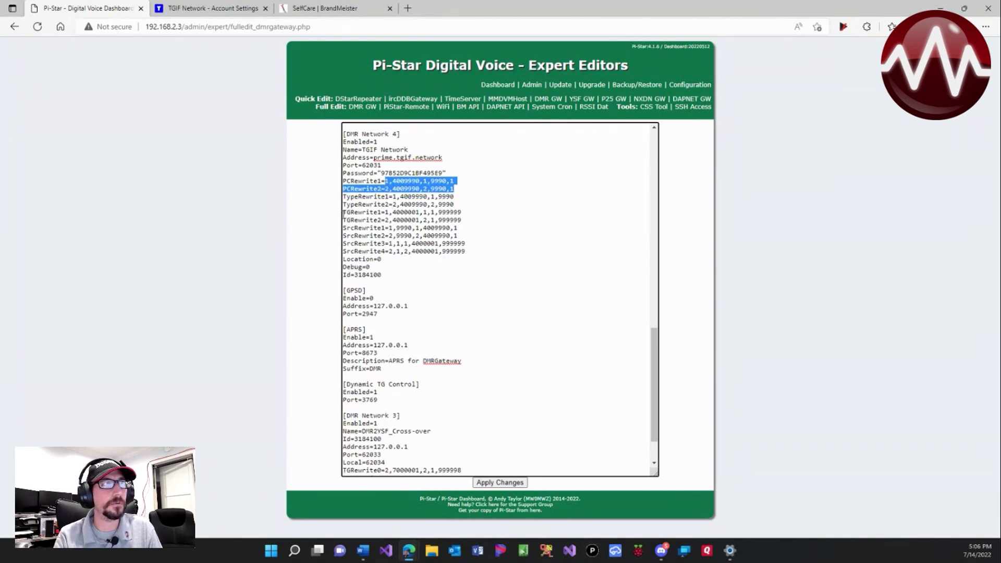
{"action": "left_click_drag", "start_coordinate": [343, 212], "coordinate": [466, 218]}
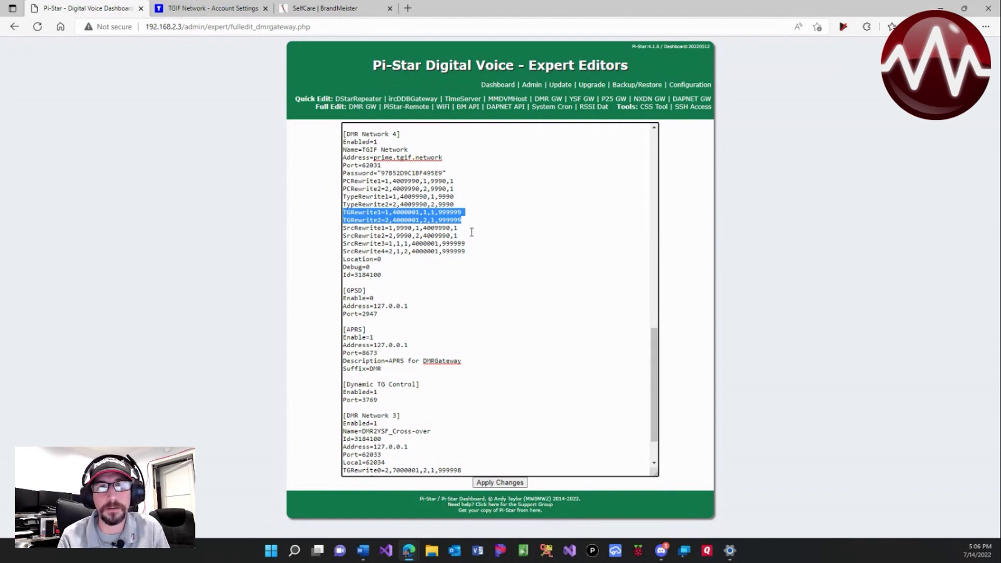
{"action": "left_click", "coordinate": [390, 215]}
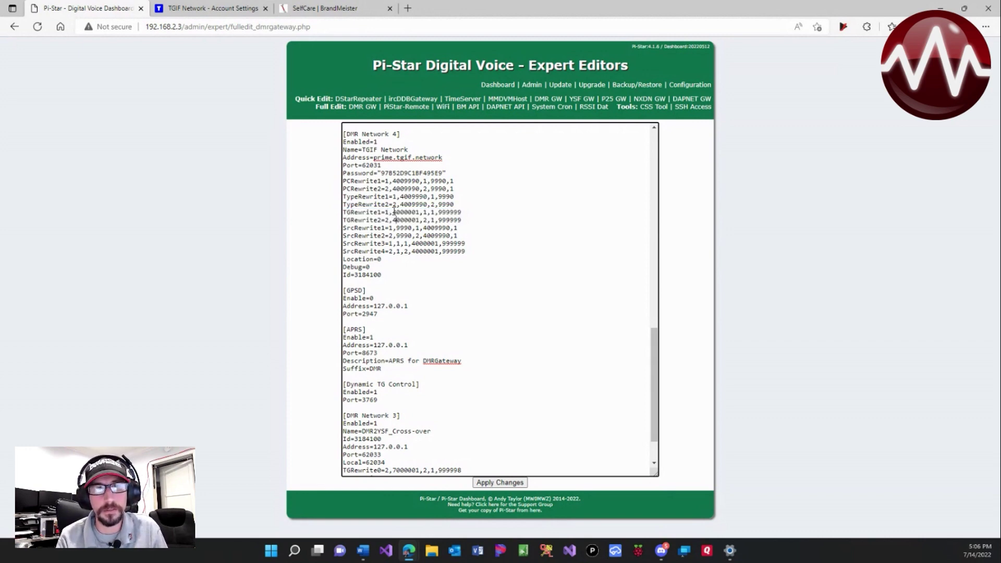
{"action": "left_click", "coordinate": [393, 212]}
{"action": "left_click_drag", "start_coordinate": [395, 213], "coordinate": [416, 212]}
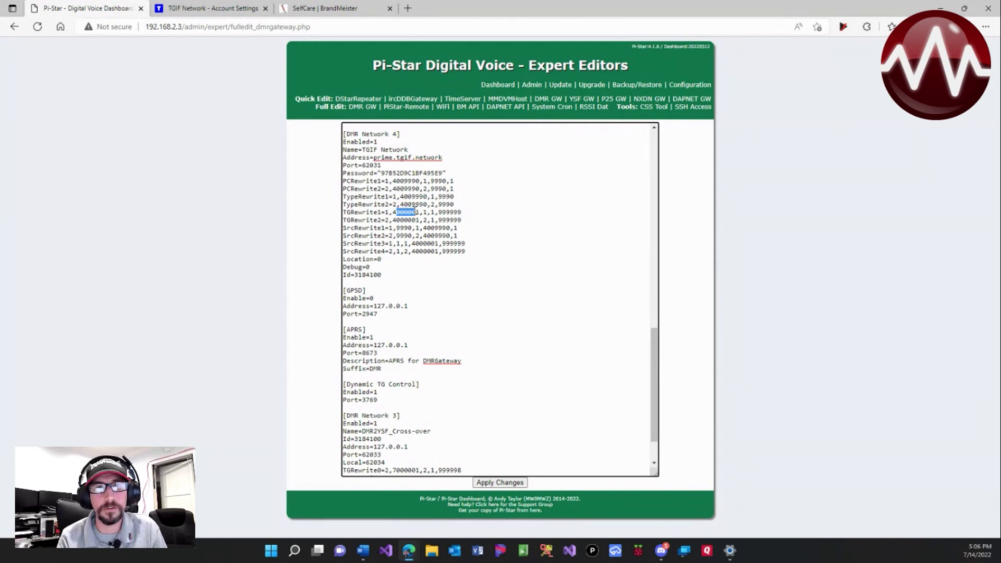
{"action": "left_click", "coordinate": [415, 214]}
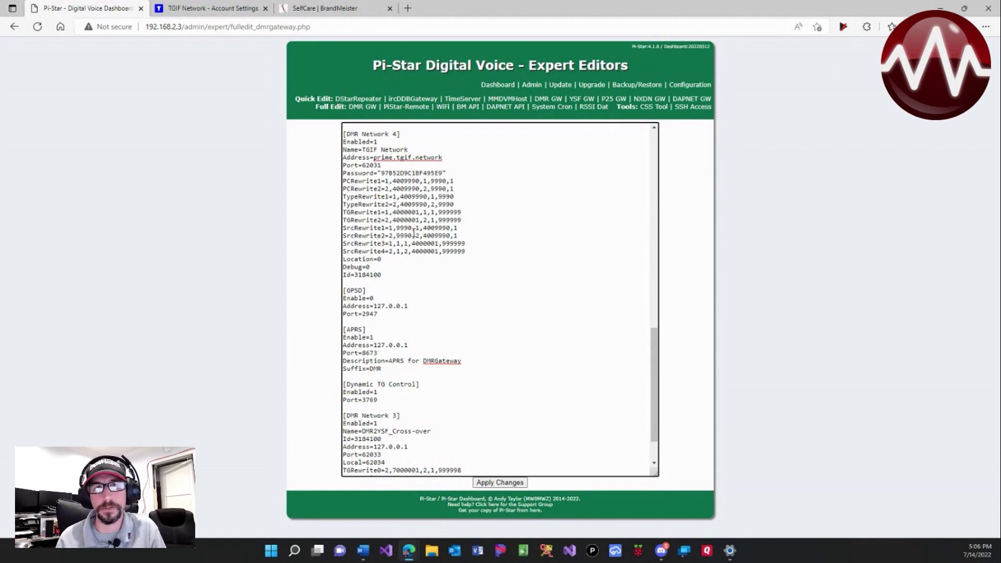
{"action": "left_click", "coordinate": [431, 212]}
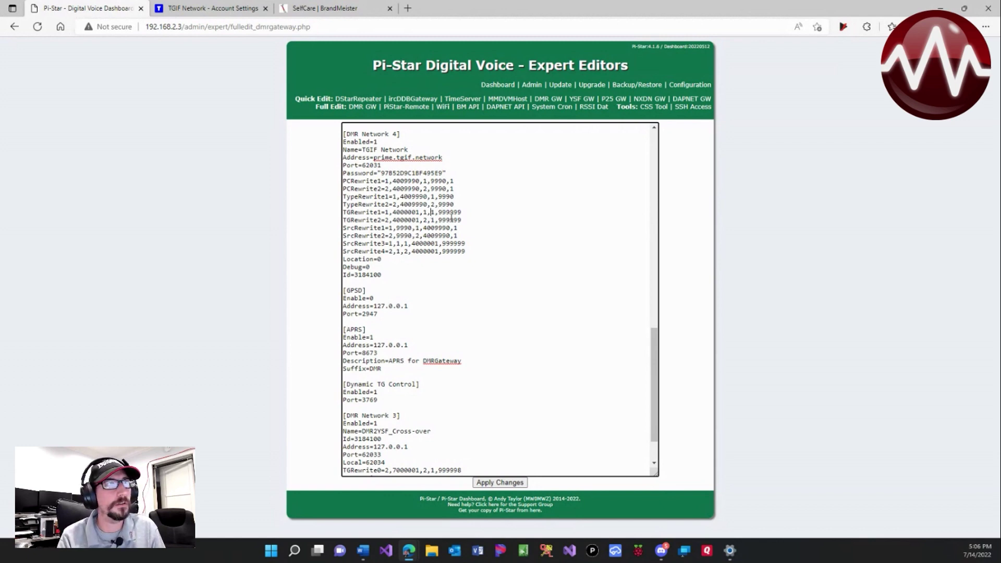
{"action": "left_click", "coordinate": [462, 213]}
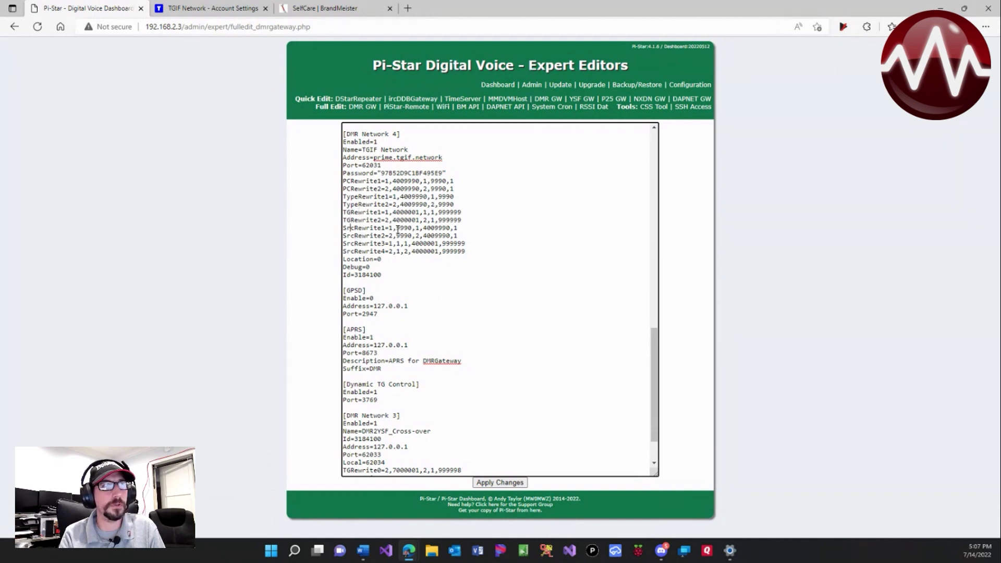
{"action": "left_click_drag", "start_coordinate": [397, 229], "coordinate": [412, 229]}
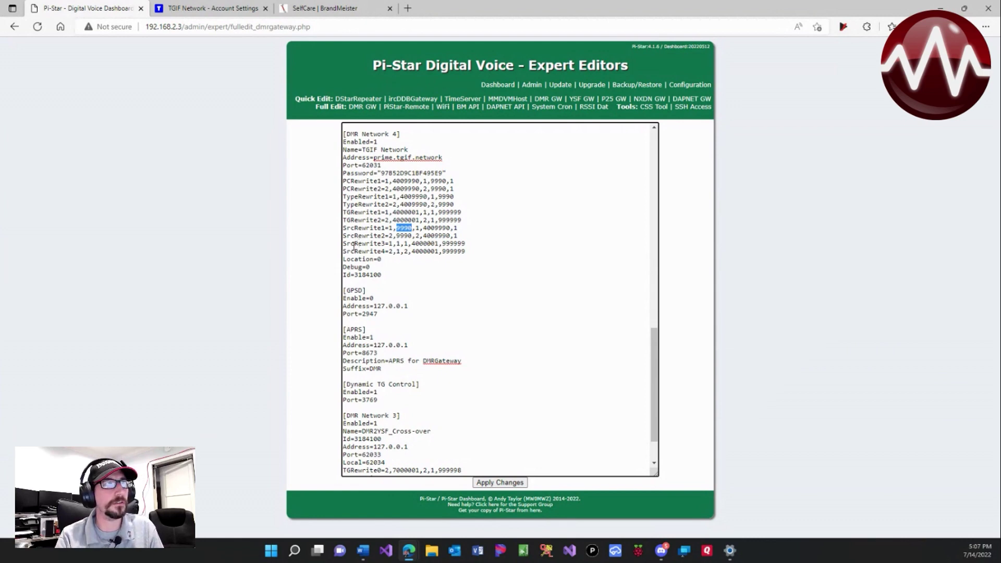
{"action": "left_click_drag", "start_coordinate": [347, 244], "coordinate": [471, 251]}
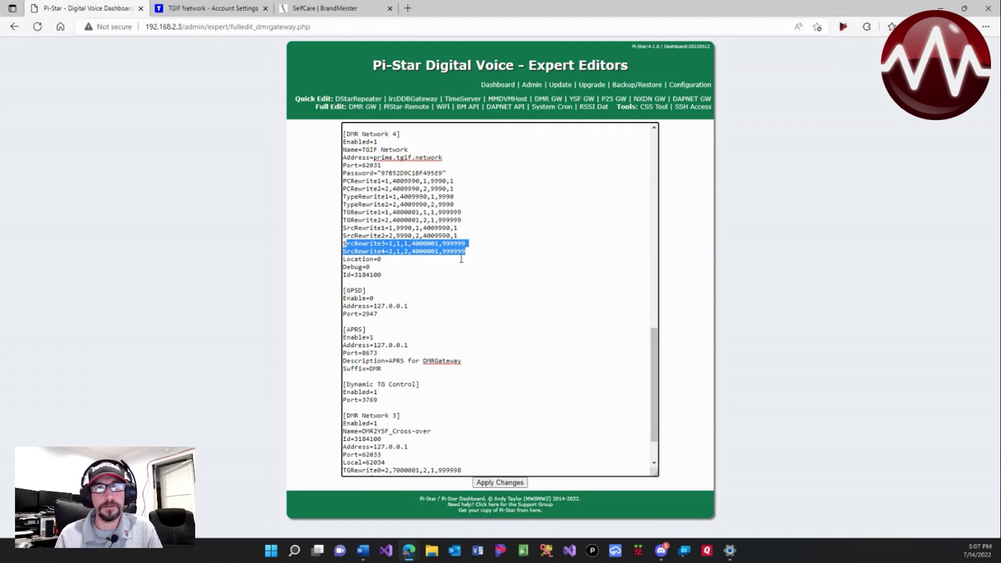
{"action": "left_click", "coordinate": [431, 270]}
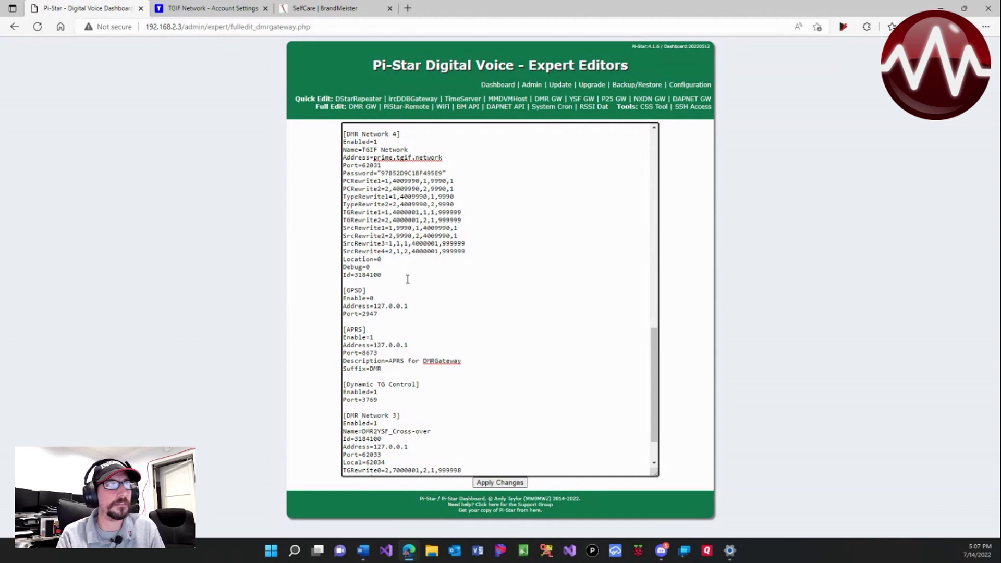
Highlight the Id value in DMR Network 4, then bring up TGIF's account security keys.
{"action": "left_click_drag", "start_coordinate": [383, 275], "coordinate": [355, 276]}
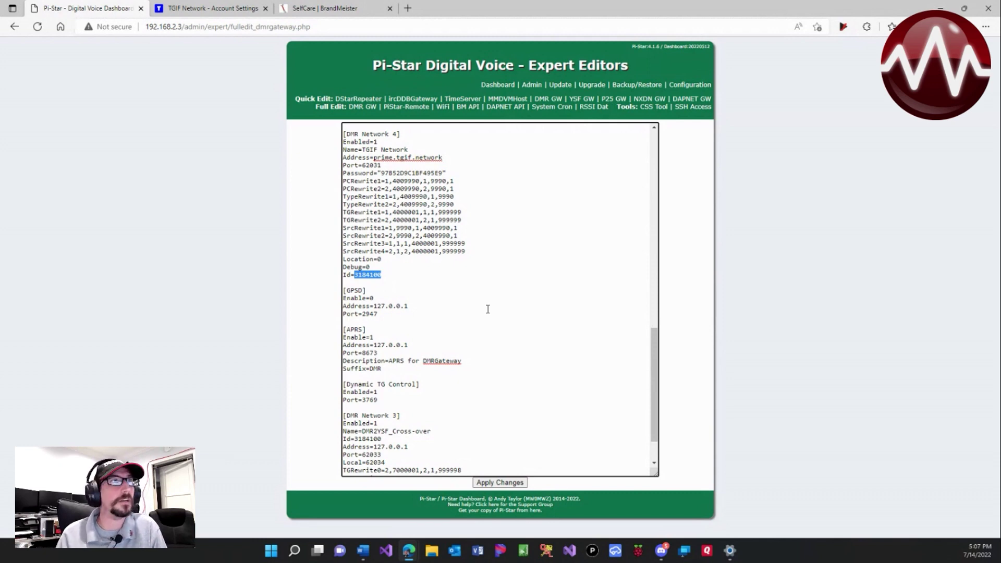
{"action": "left_click", "coordinate": [209, 8]}
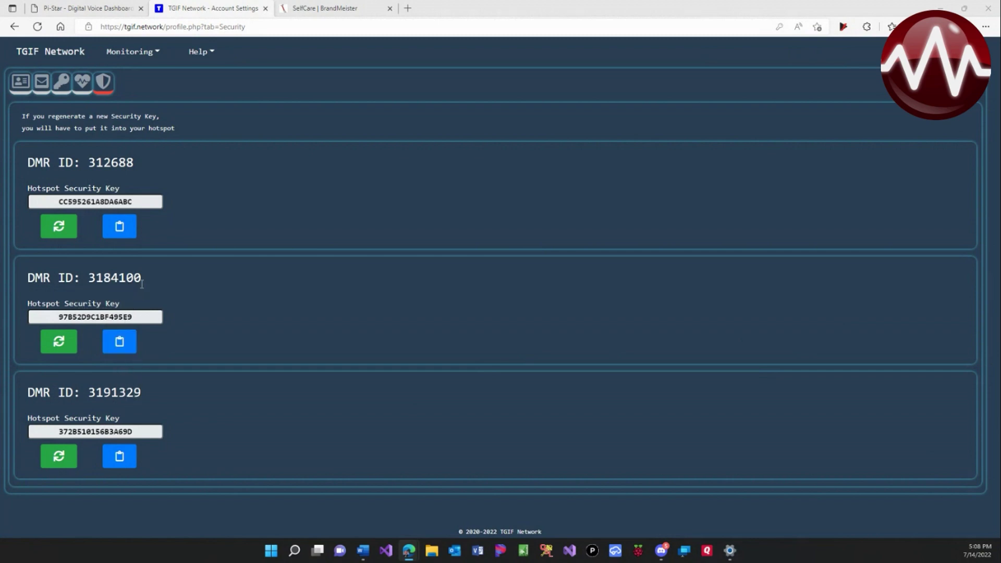
Compare the second and third TGIF DMR IDs against the hotspot's Id, then return to Pi-Star.
{"action": "left_click_drag", "start_coordinate": [142, 284], "coordinate": [86, 277]}
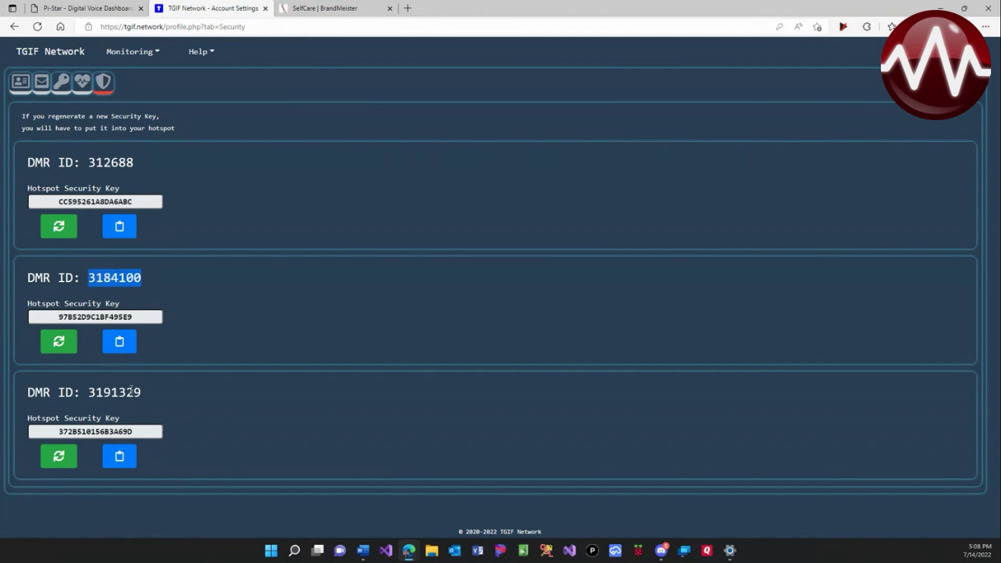
{"action": "left_click_drag", "start_coordinate": [142, 392], "coordinate": [87, 392]}
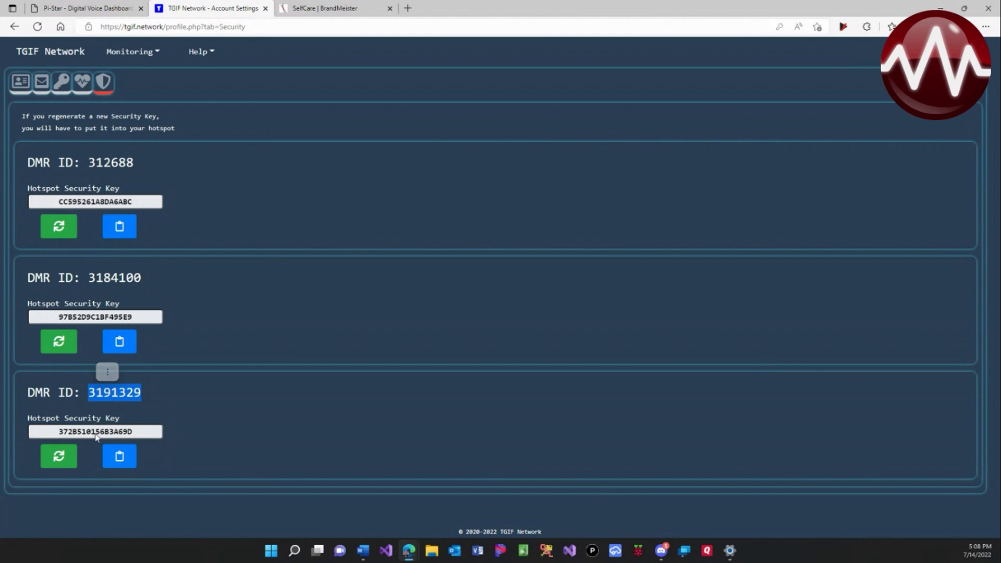
{"action": "left_click", "coordinate": [87, 8]}
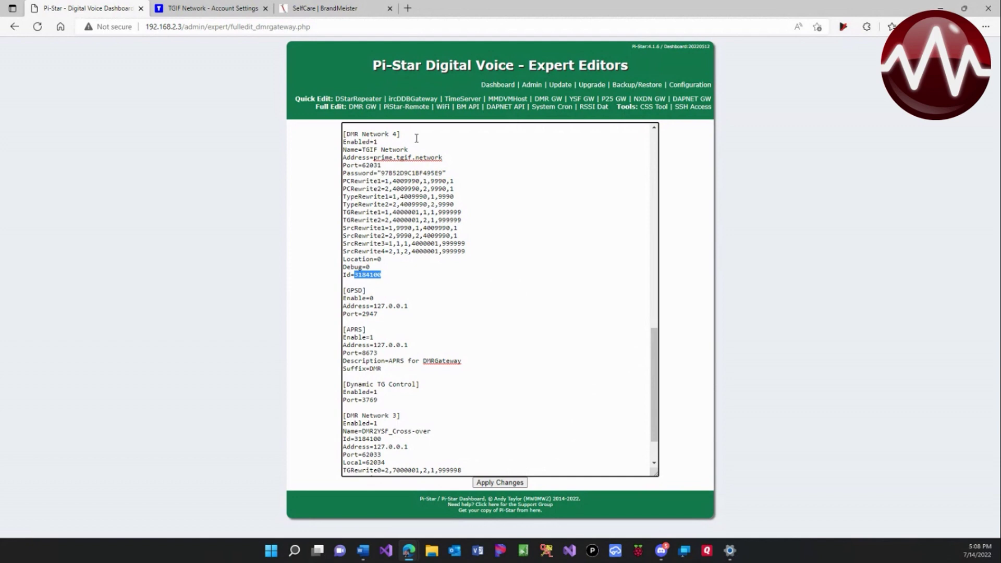
Confirm the main dashboard's DMR Master lists both BrandMeister BM 3104 and TGIF Network.
{"action": "left_click", "coordinate": [498, 87]}
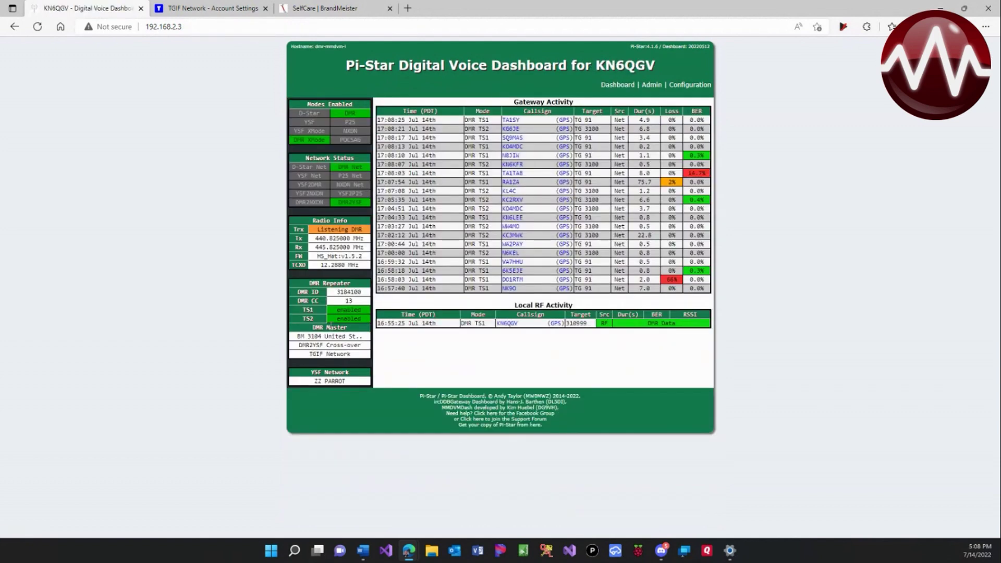
{"action": "left_click_drag", "start_coordinate": [297, 337], "coordinate": [343, 337]}
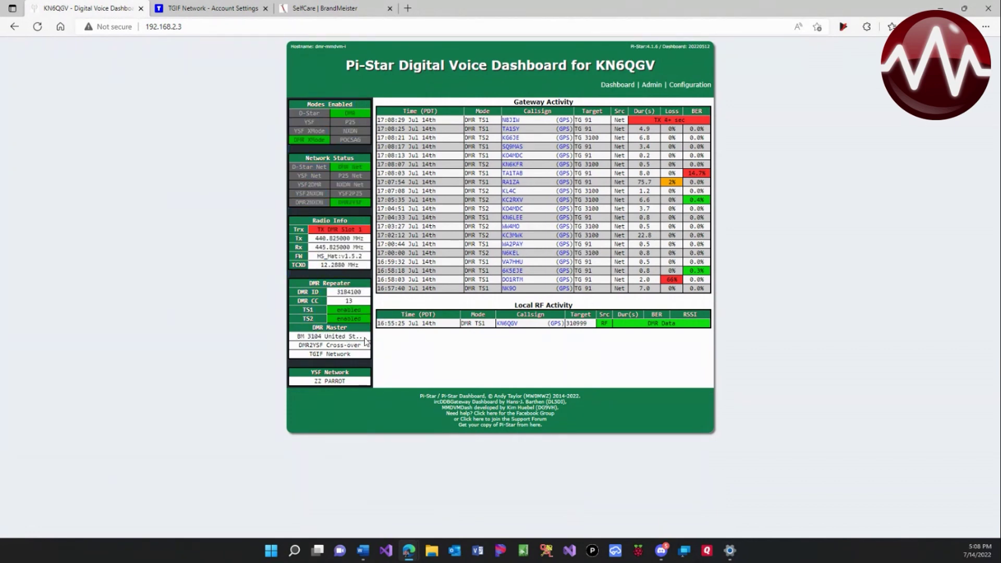
{"action": "left_click_drag", "start_coordinate": [359, 356], "coordinate": [312, 354]}
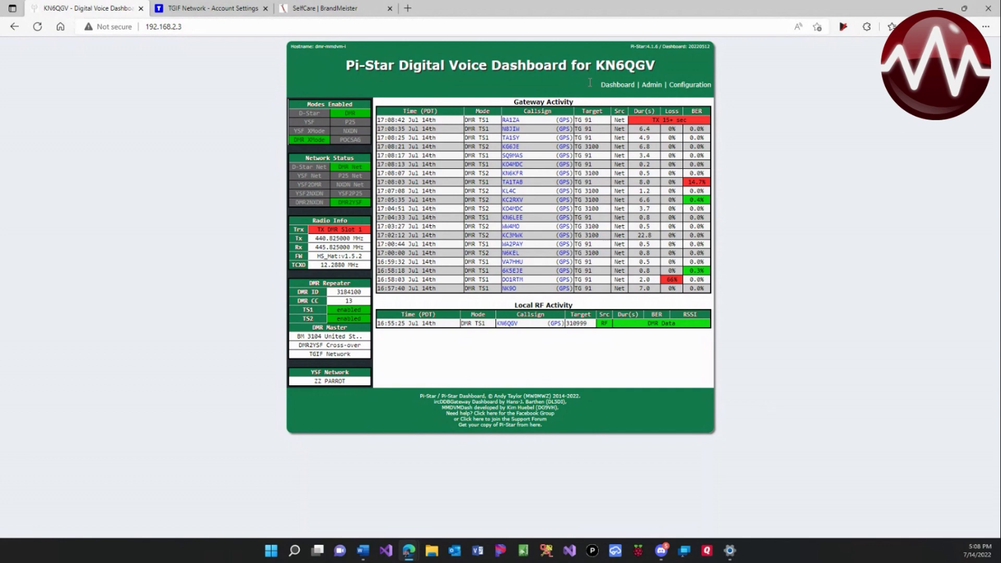
Go to TGIF's Monitoring > Active Talkgroups page after briefly viewing the Talkgroup List.
{"action": "left_click", "coordinate": [226, 7]}
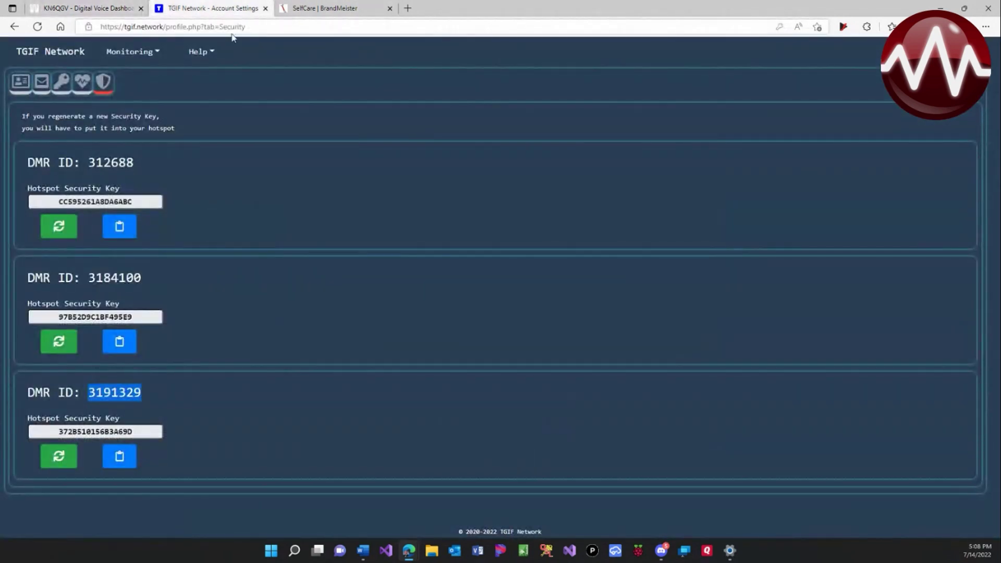
{"action": "left_click", "coordinate": [127, 51]}
{"action": "left_click", "coordinate": [149, 104]}
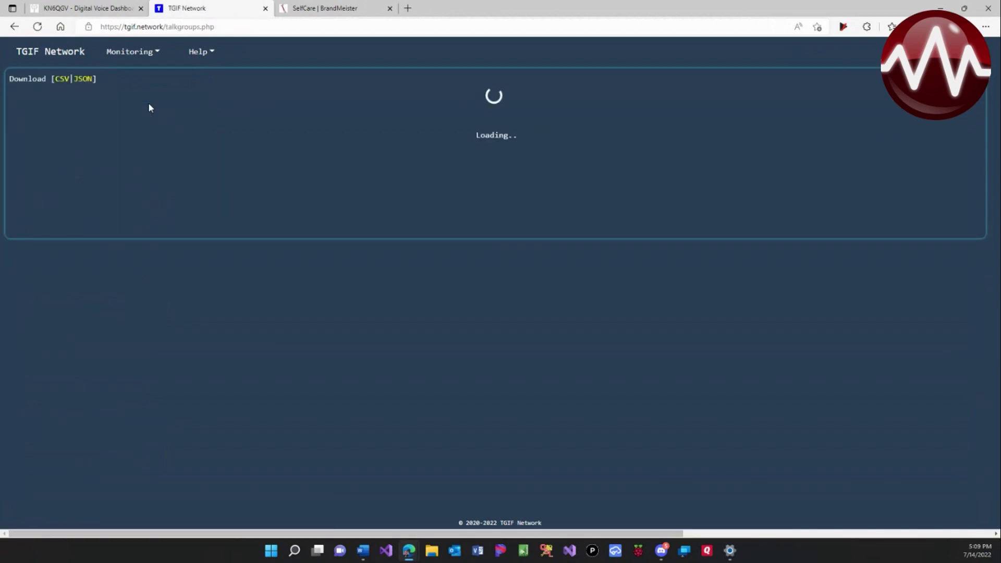
{"action": "left_click", "coordinate": [109, 4]}
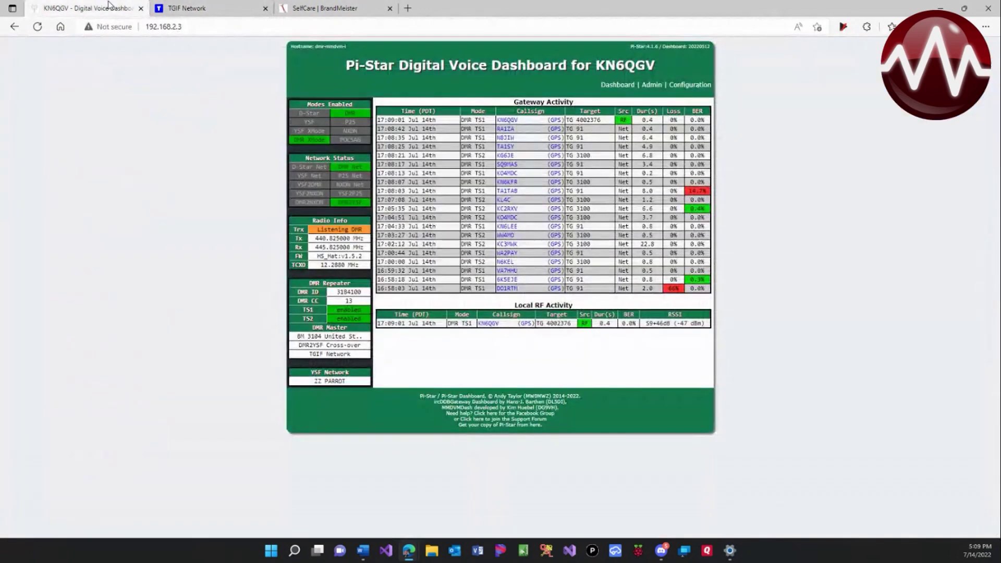
{"action": "left_click", "coordinate": [211, 7]}
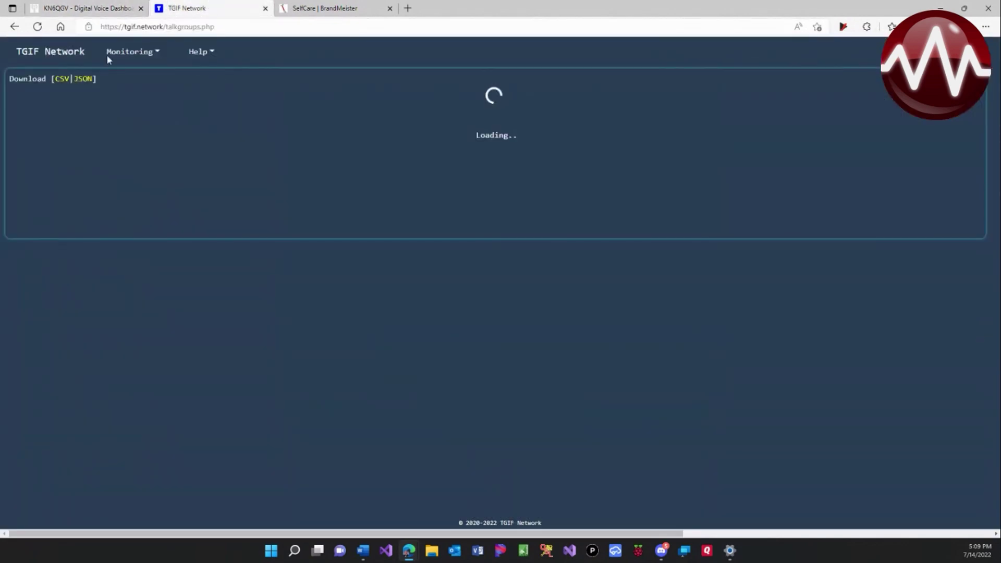
{"action": "left_click", "coordinate": [135, 54]}
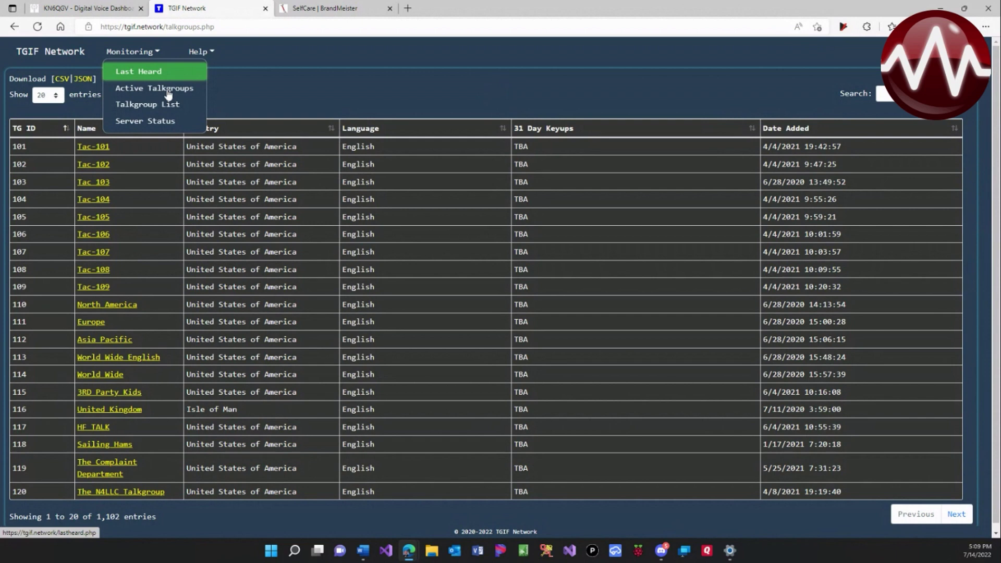
{"action": "left_click", "coordinate": [148, 89]}
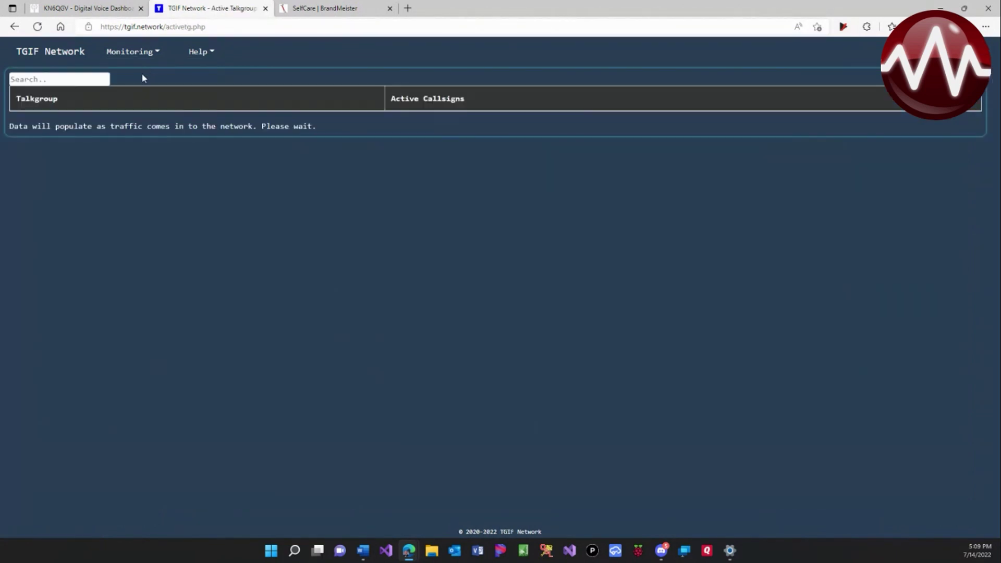
Search Active Talkgroups for 2376, correcting the mistyped 2367.
{"action": "left_click", "coordinate": [77, 81]}
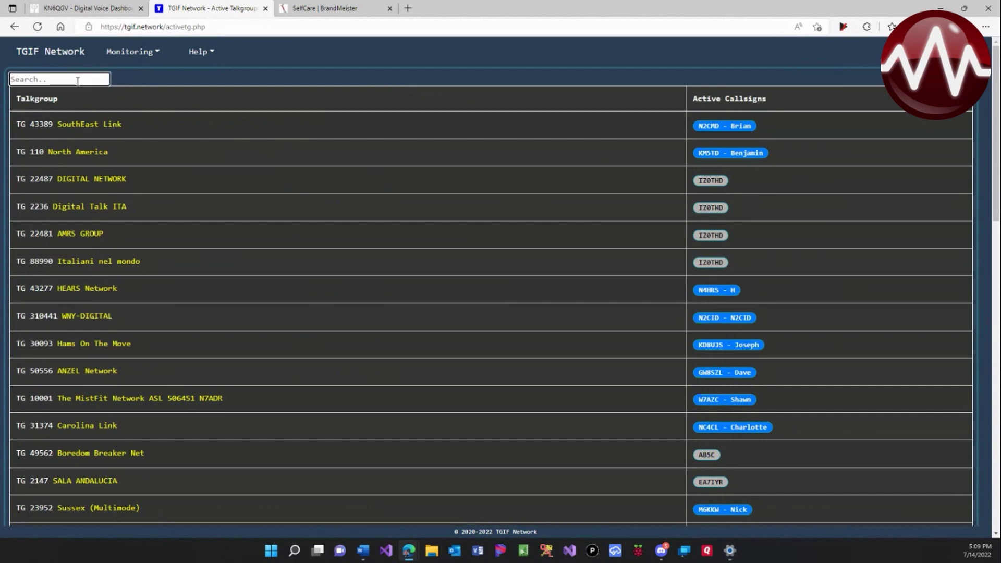
{"action": "type", "text": "2367"}
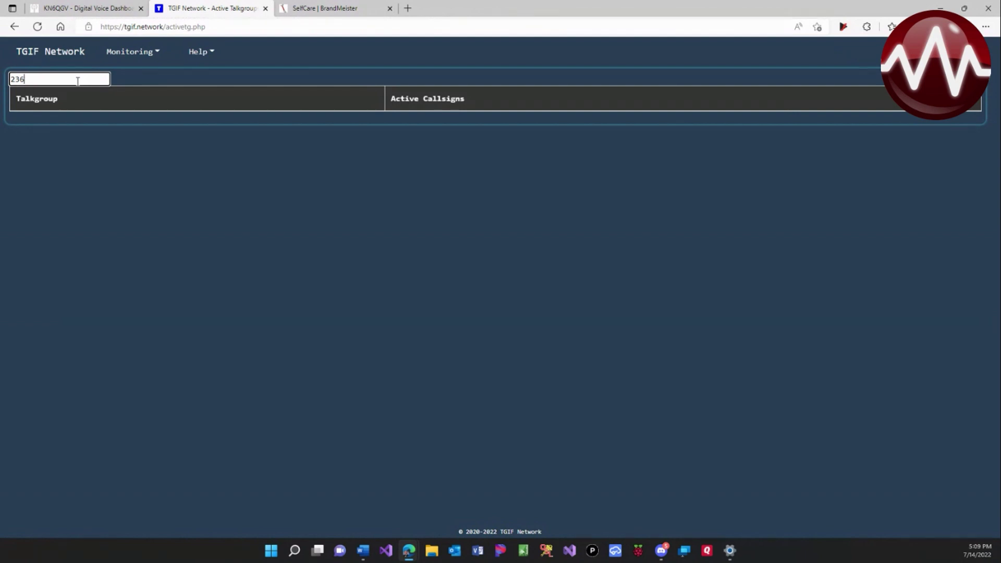
{"action": "key", "text": "BackSpace"}
{"action": "type", "text": "76"}
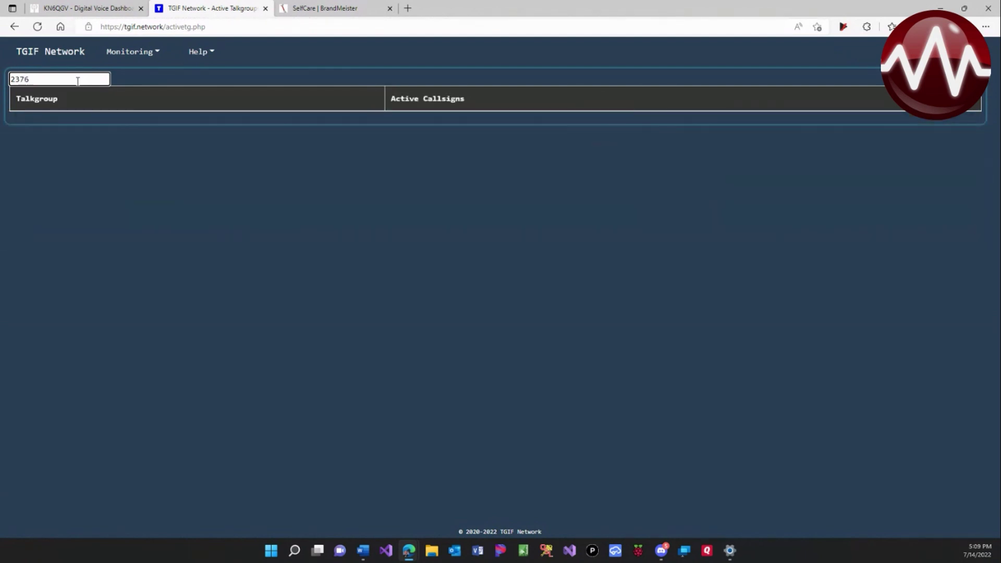